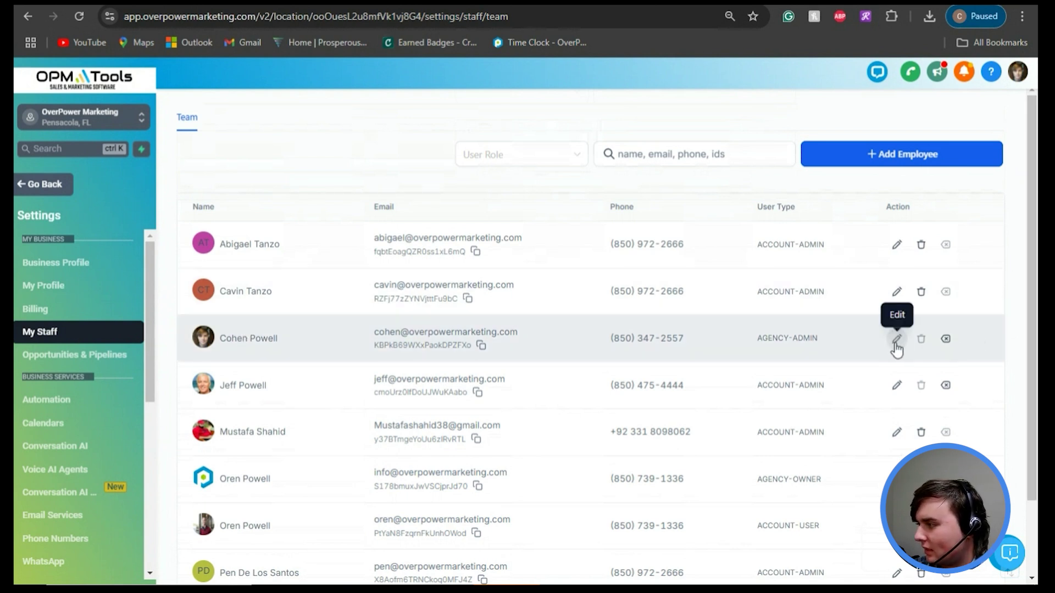
Open the Agency-Admin staff member's roles and permissions and view the User Role and Data Visibility Scope options.
left_click(895, 341)
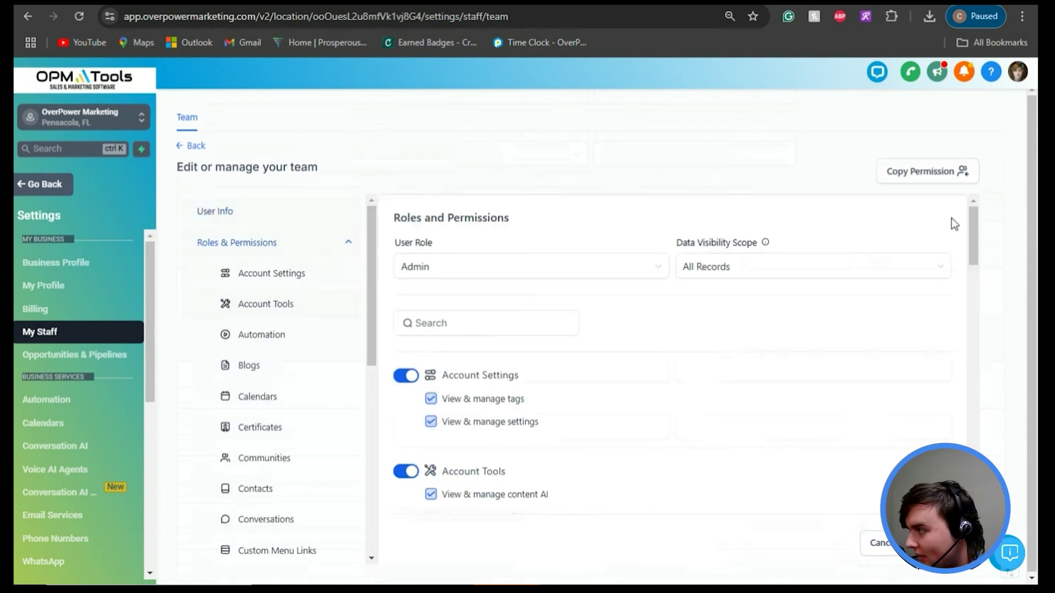
mouse_move(969, 217)
left_mouse_down()
mouse_move(965, 277)
mouse_move(950, 292)
mouse_move(955, 218)
left_mouse_up()
left_click(608, 272)
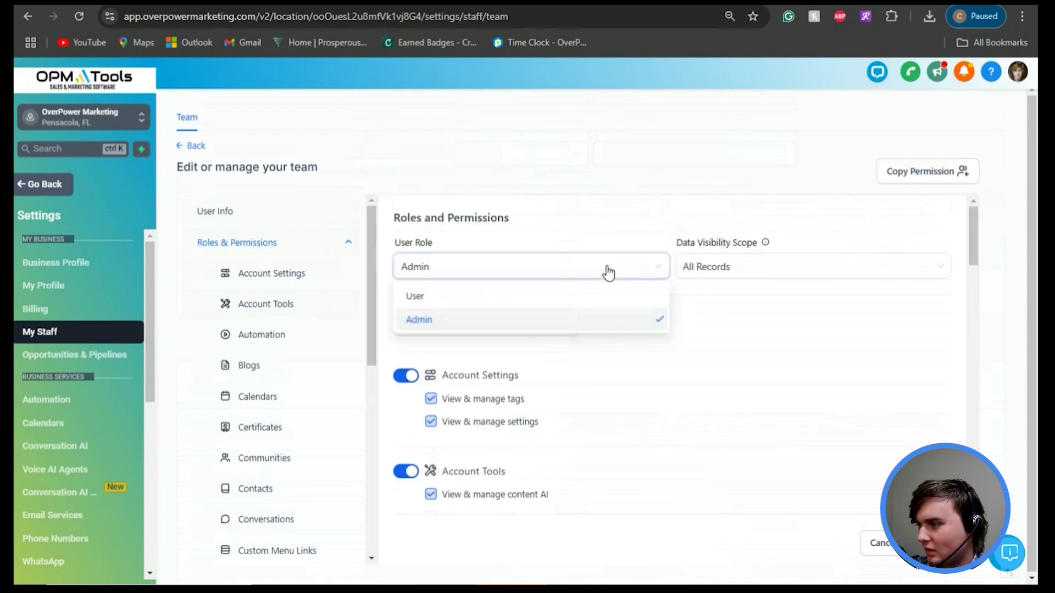
left_click(711, 272)
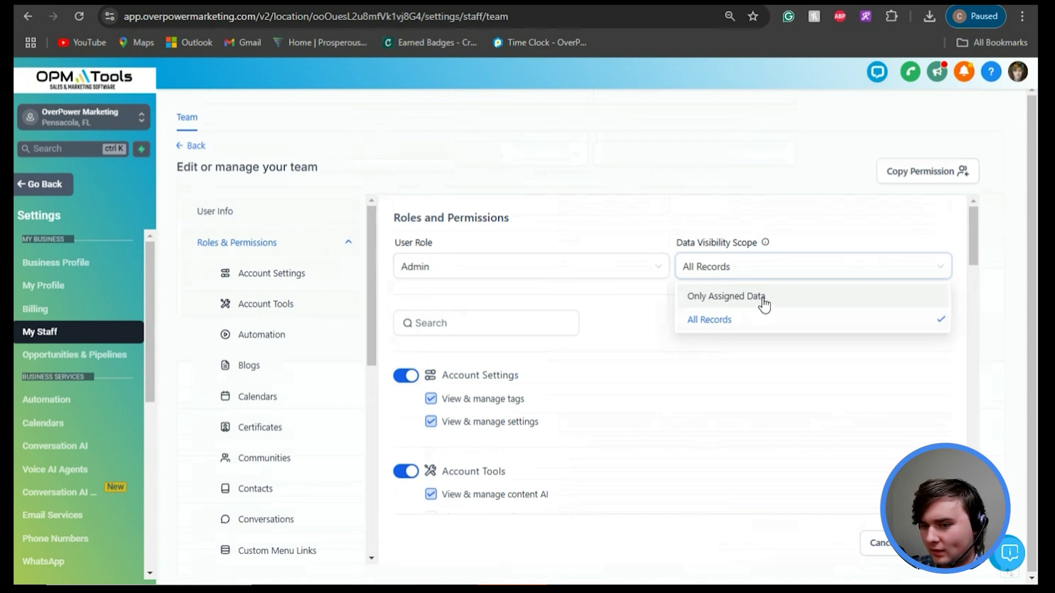
Look through the staff member's permission list and check the Data Visibility Scope choices again.
left_click_drag(972, 263, 970, 496)
left_click_drag(369, 258, 377, 221)
scroll(687, 374, "up", 10)
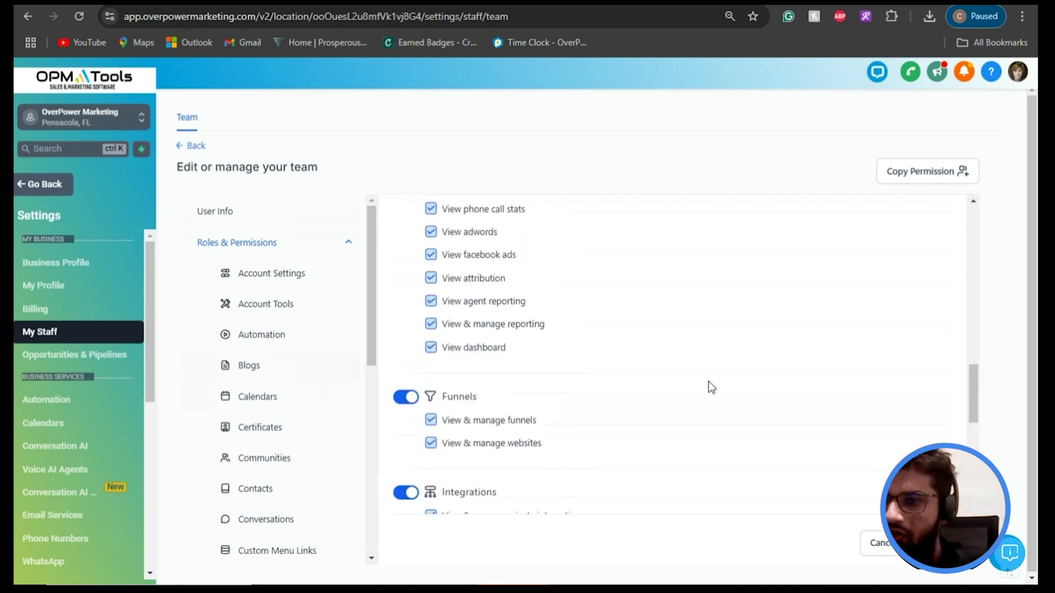
scroll(708, 381, "up", 15)
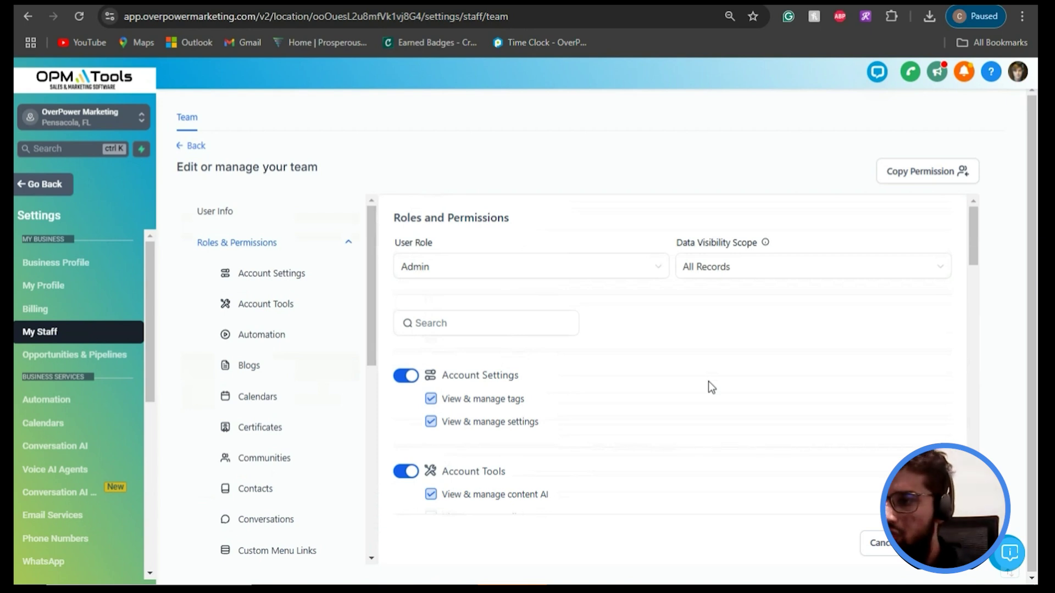
left_click(713, 265)
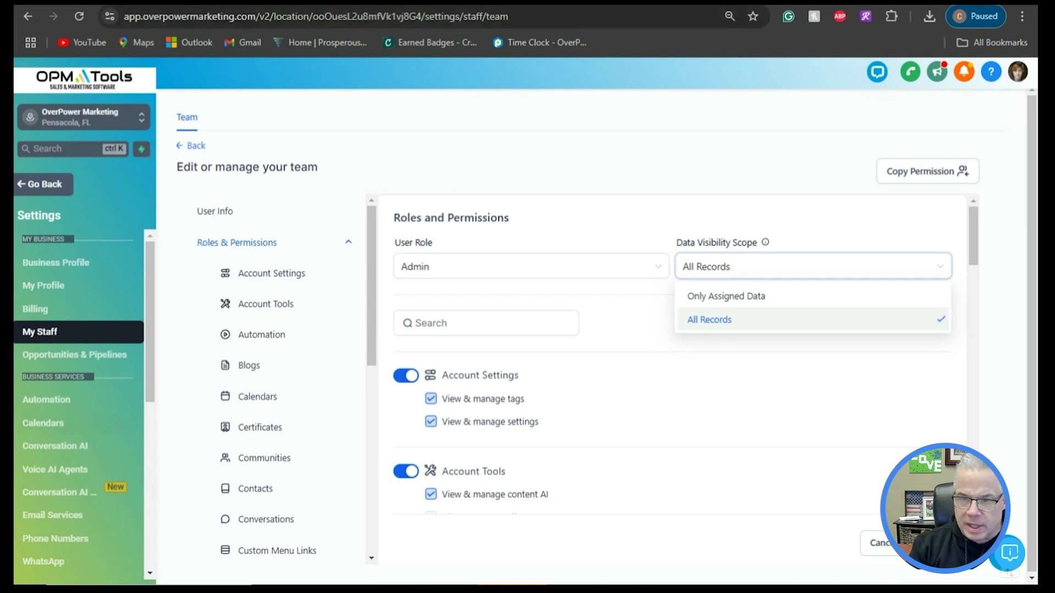
Switch to the open draft workflow and delete the "Do not touch" sticky note beside the Assign to user action.
left_click(473, 3)
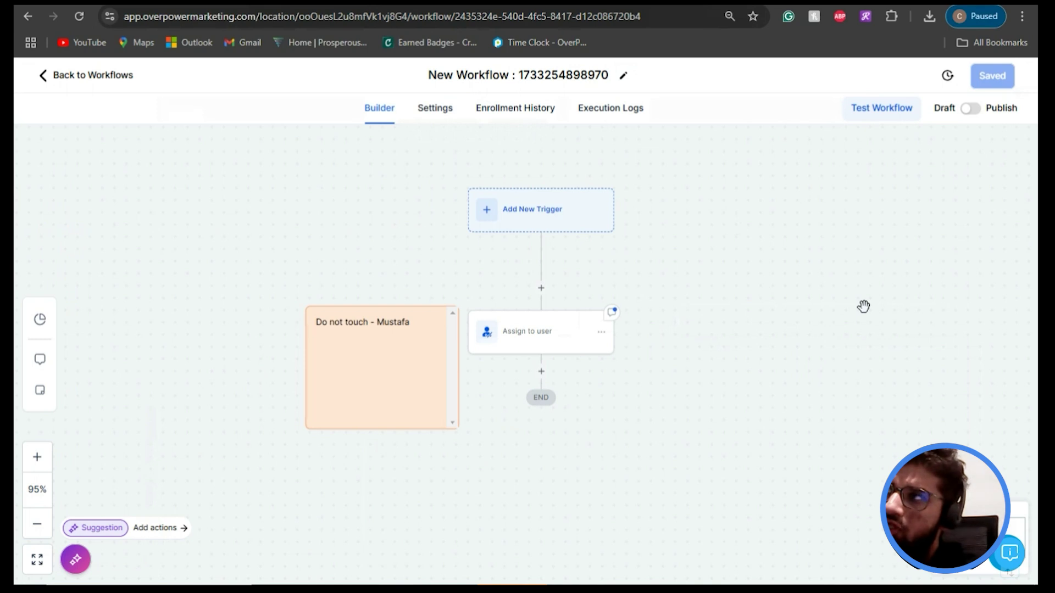
mouse_move(453, 360)
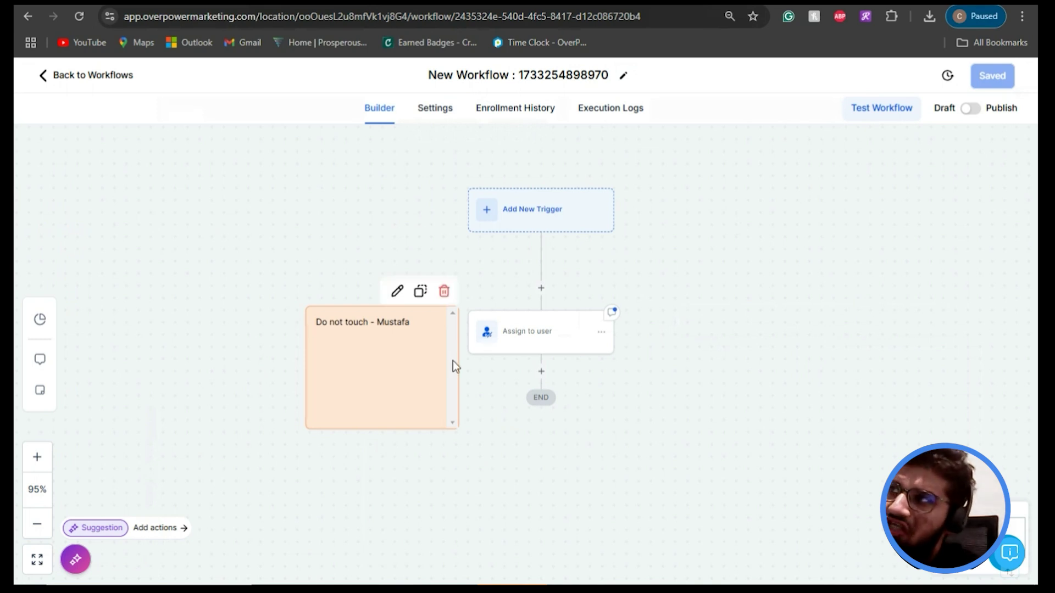
left_click(445, 296)
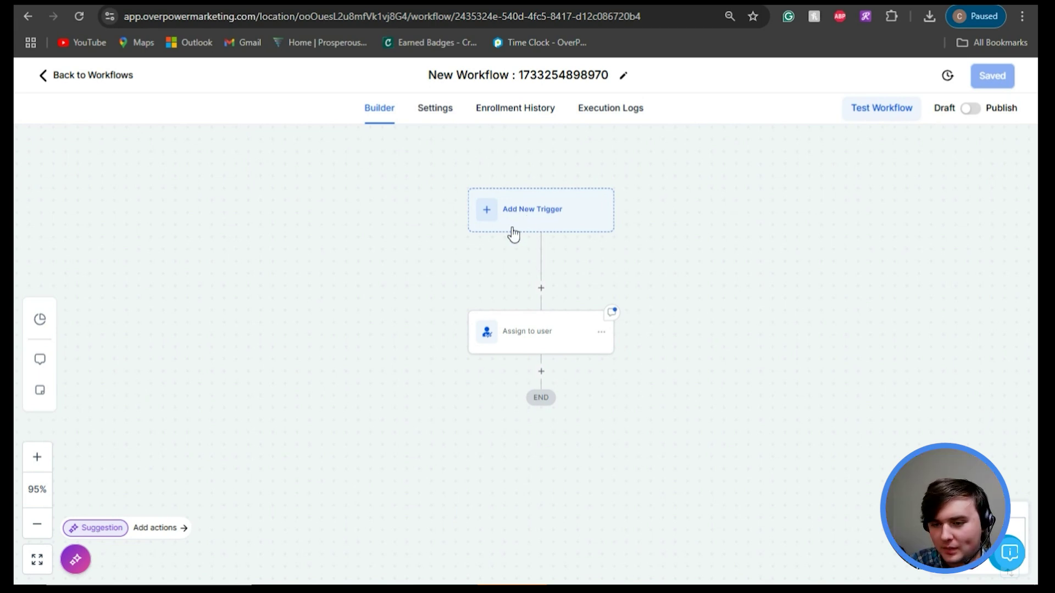
Search the workflow triggers for "conta" and choose Contact Created as the trigger.
left_click(537, 226)
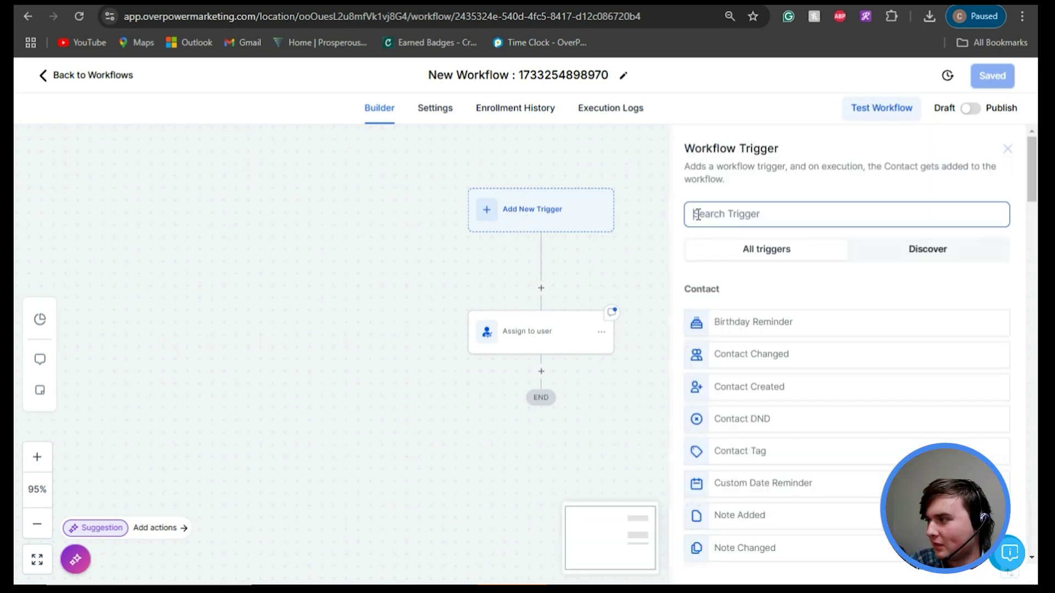
left_click(744, 214)
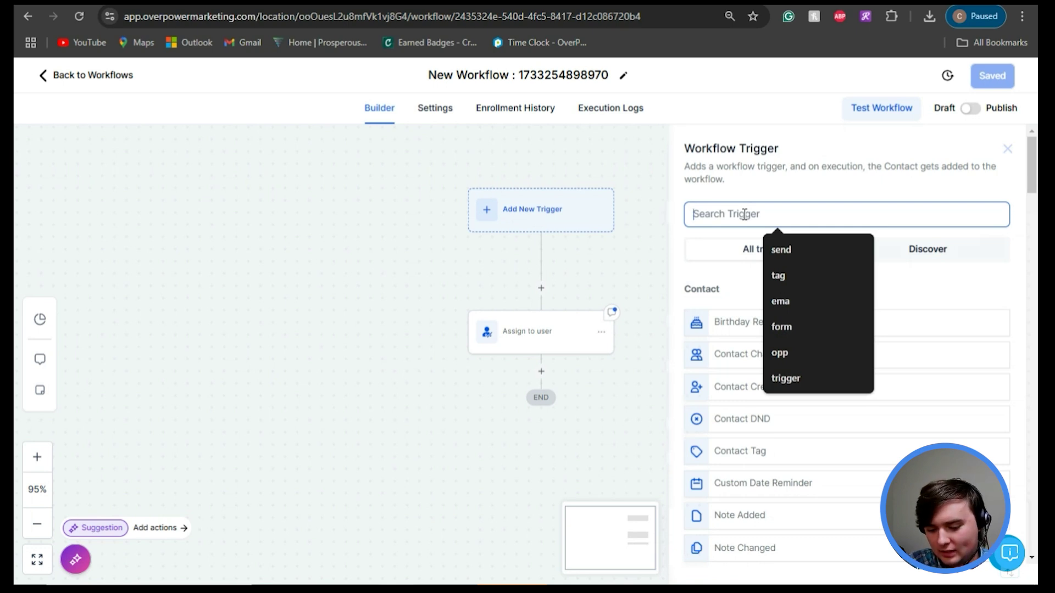
type("conta")
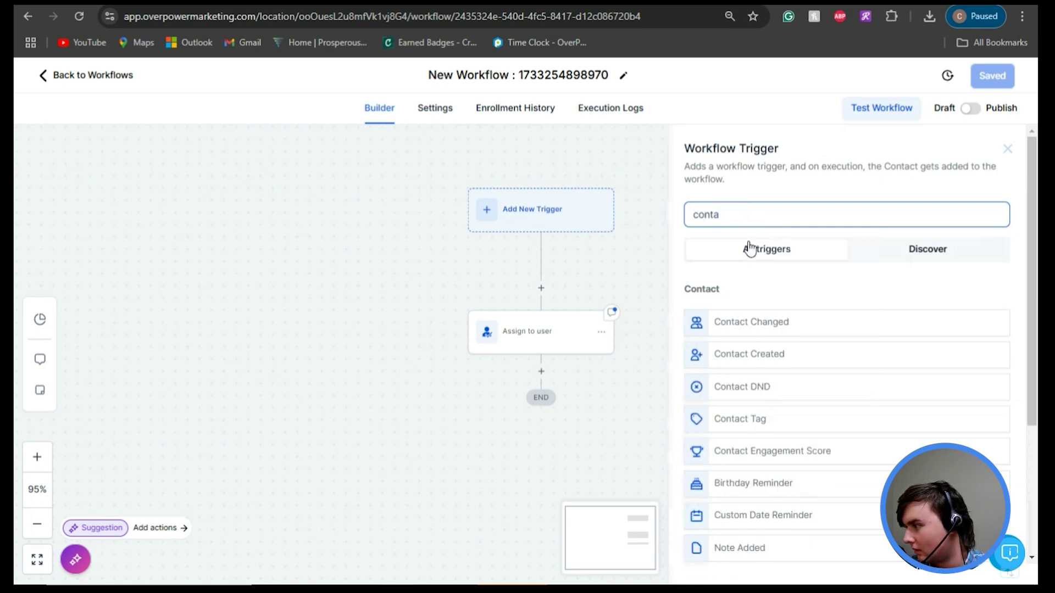
left_click(753, 367)
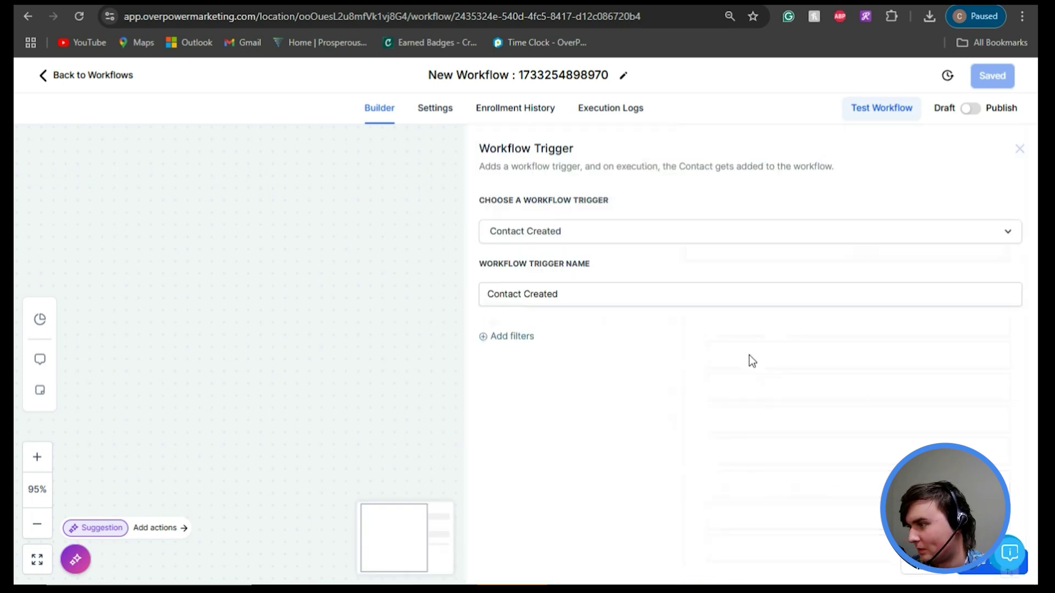
Add a Has Tag filter with the affiliate tag to the Contact Created trigger and save the trigger.
left_click(504, 336)
left_click(516, 357)
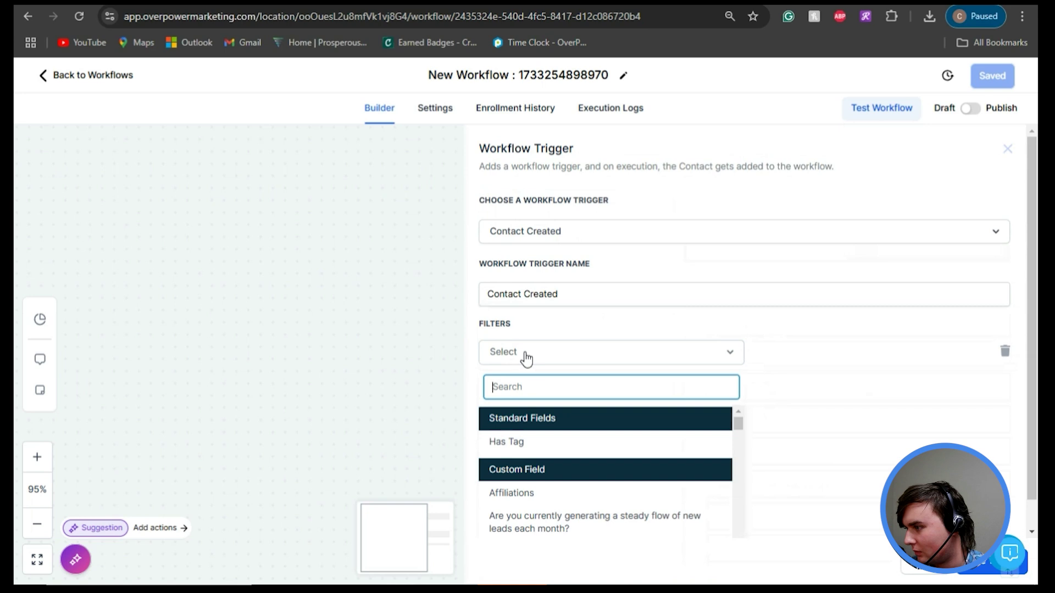
left_click(562, 438)
left_click(793, 360)
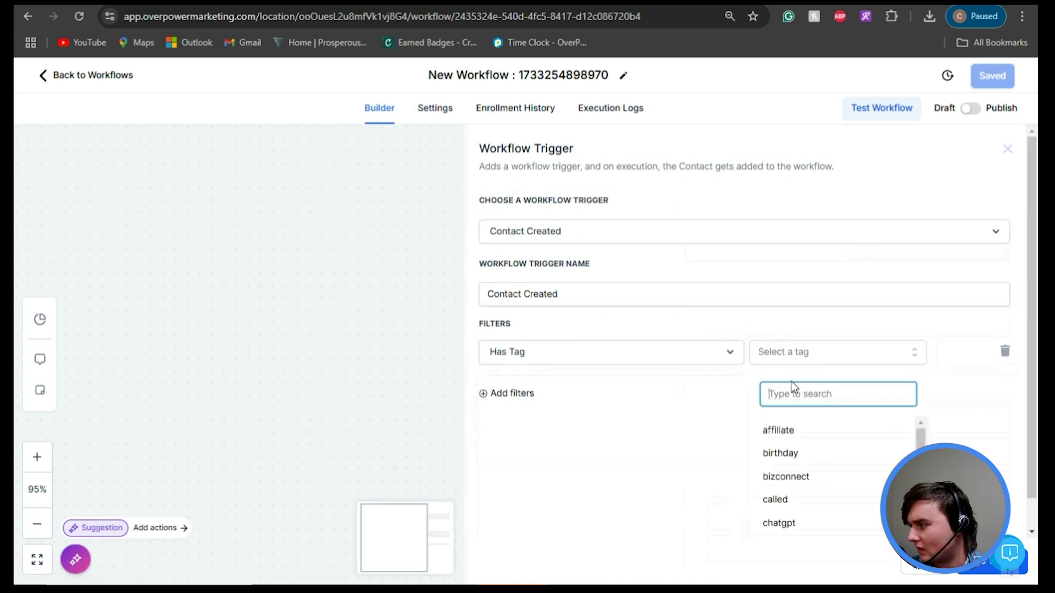
left_click(780, 432)
left_click(974, 572)
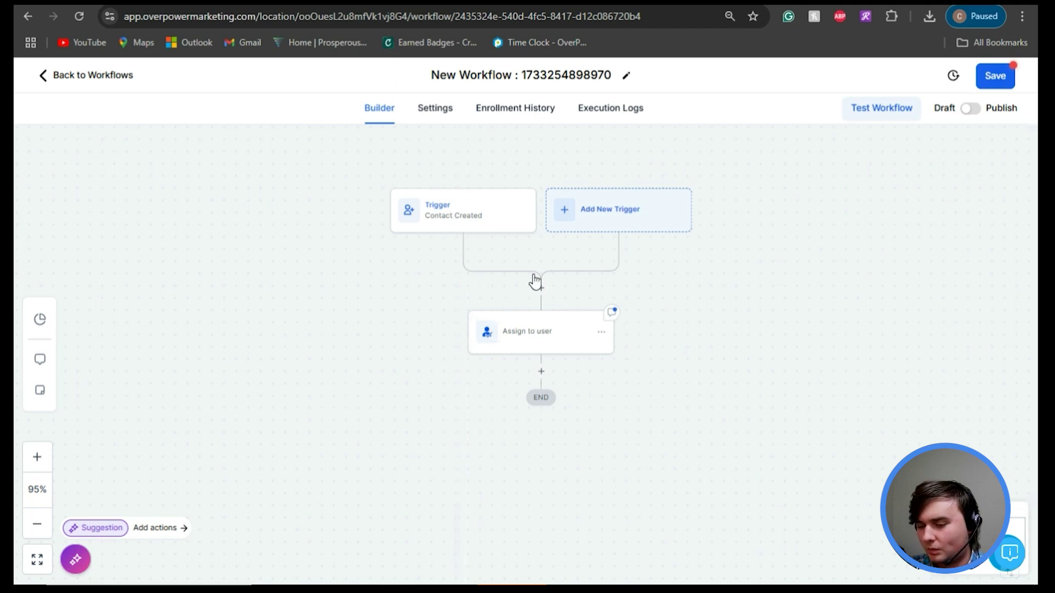
Inspect the settings of the Assign to user action and close them.
left_click(549, 326)
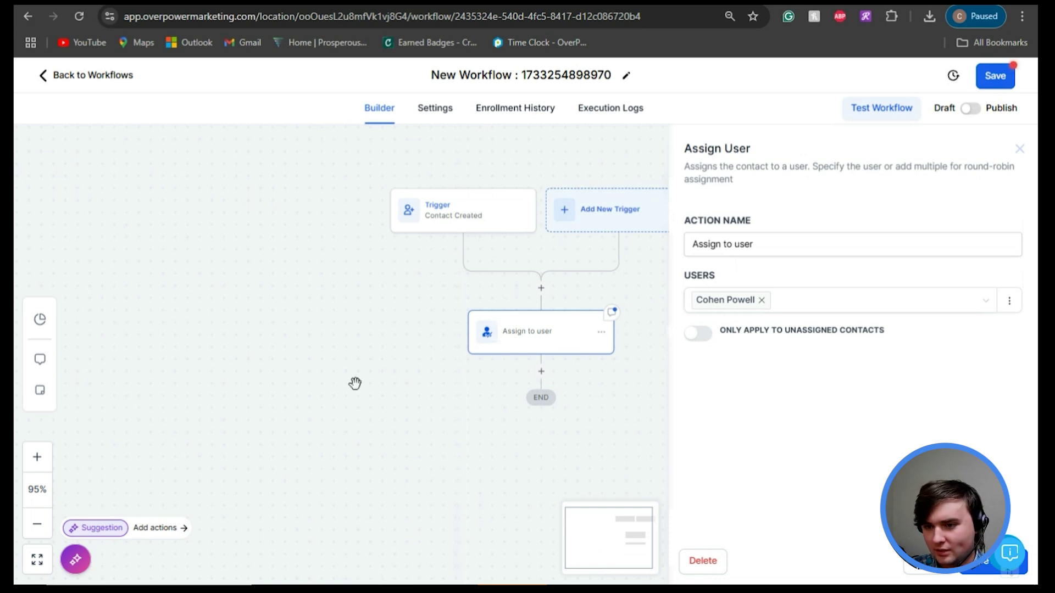
left_click(305, 383)
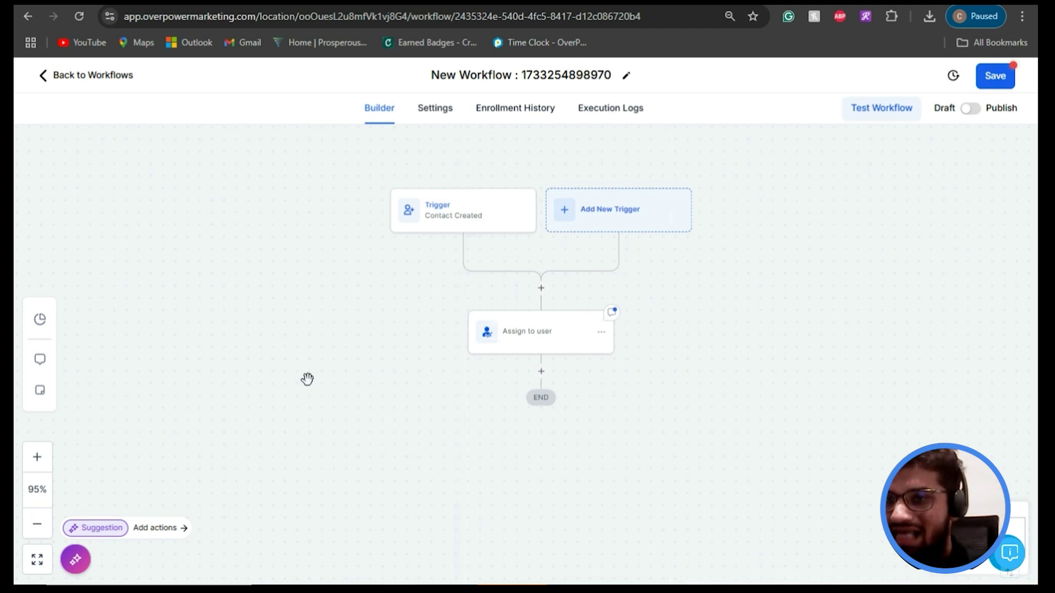
Delete the Contact Created trigger from the workflow.
left_click(494, 213)
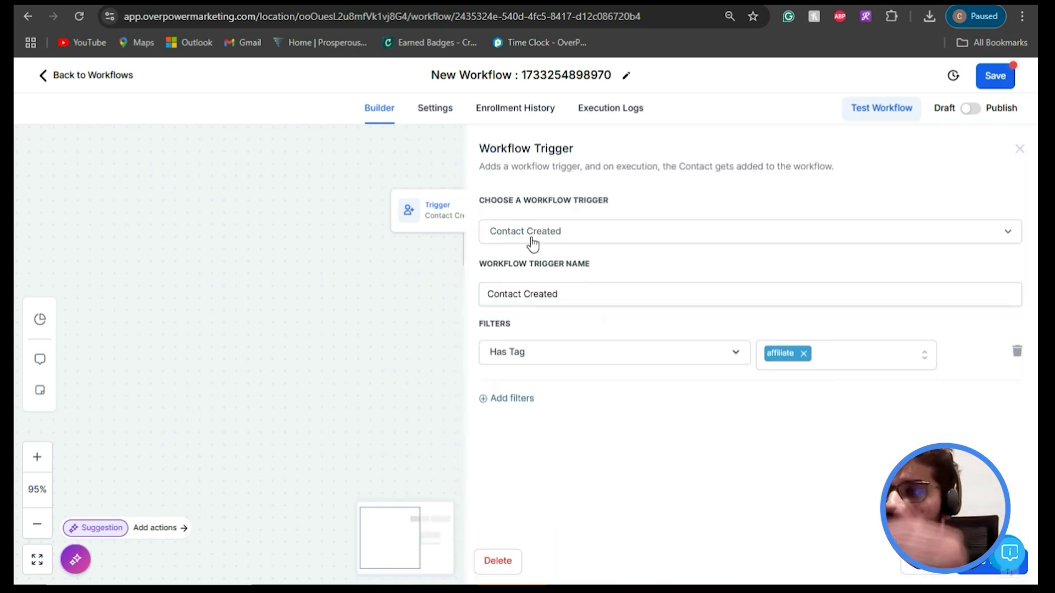
left_click(499, 560)
left_click(655, 358)
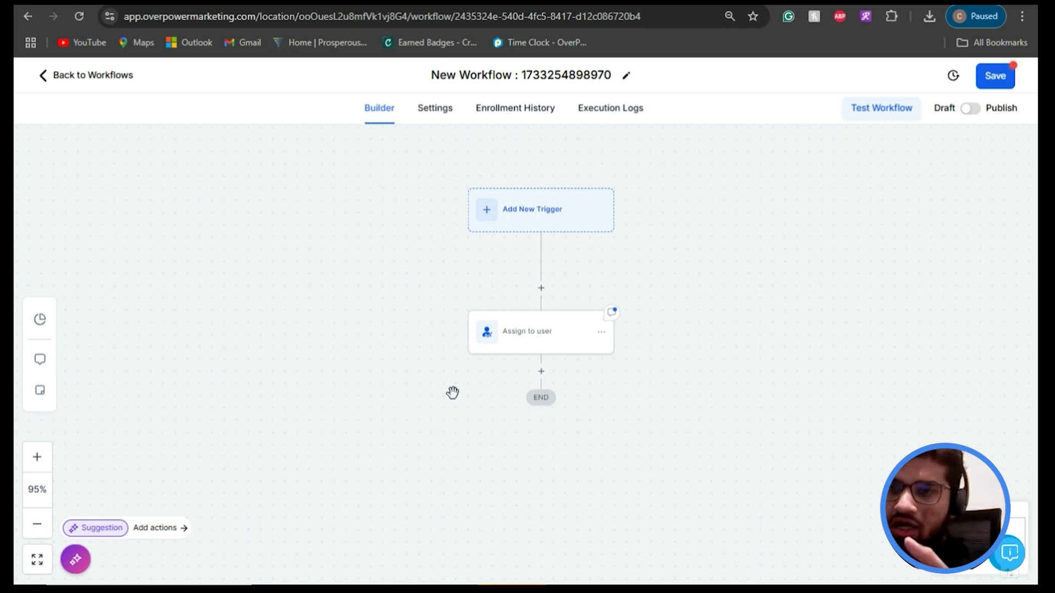
Browse the available workflow triggers by category, from Contact and Events through to Communities and Certificates.
left_click(563, 209)
left_click(729, 214)
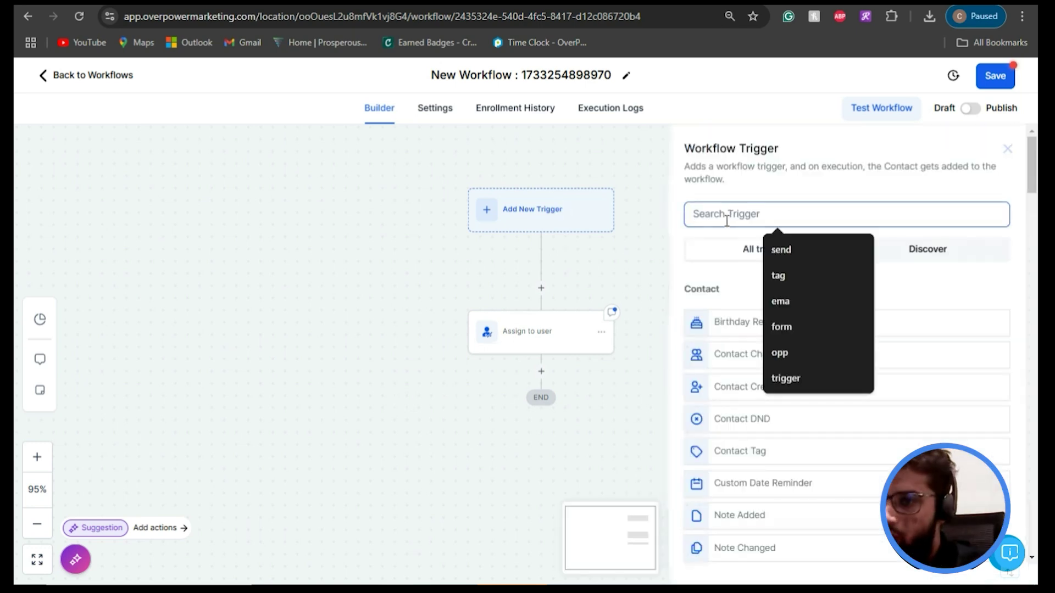
left_click_drag(1033, 168, 1036, 204)
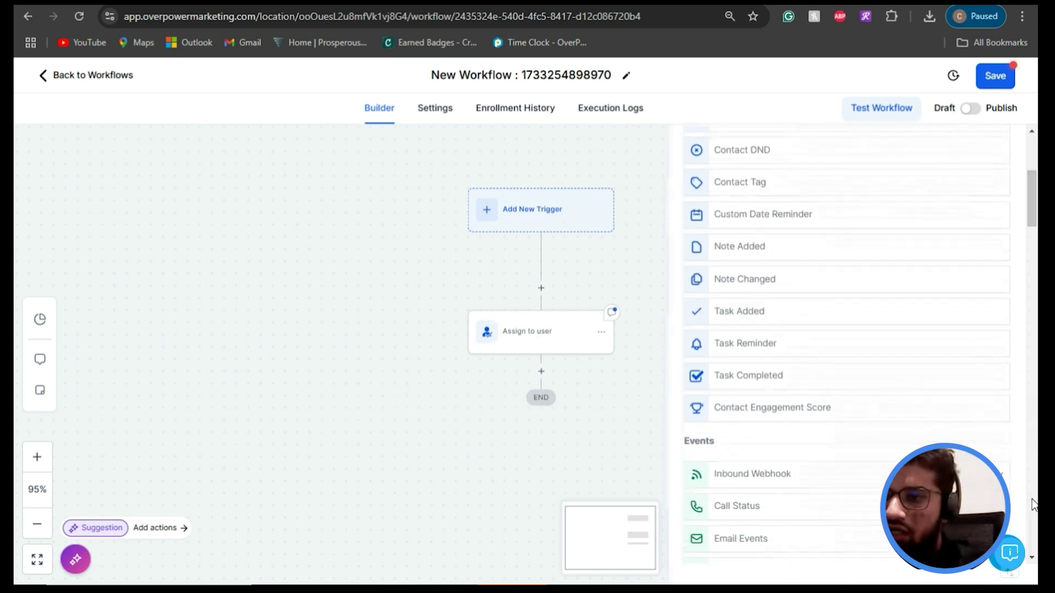
left_click(1032, 557)
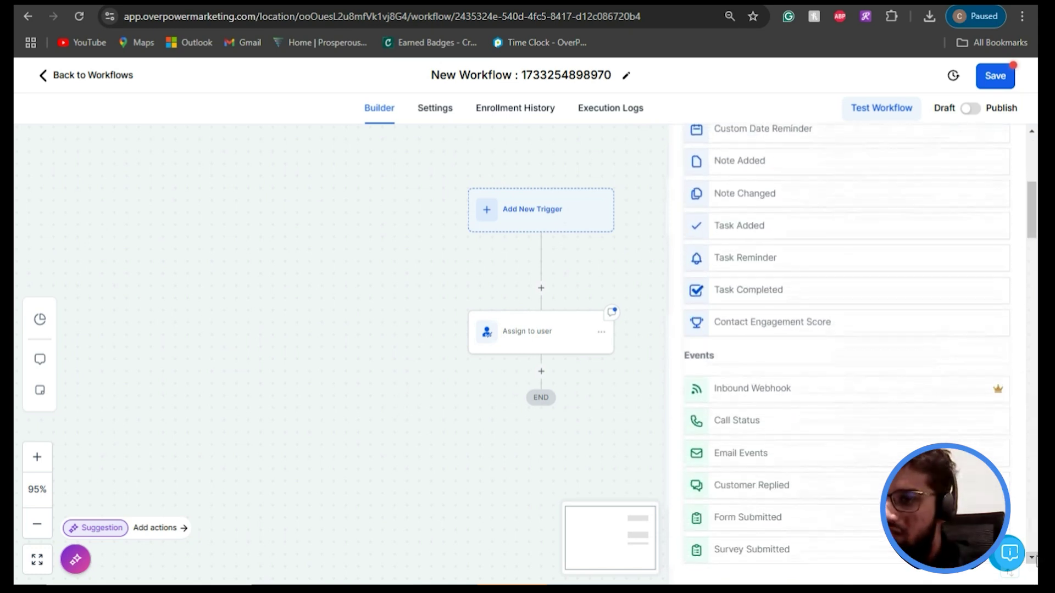
left_click(1032, 558)
left_click(1033, 558)
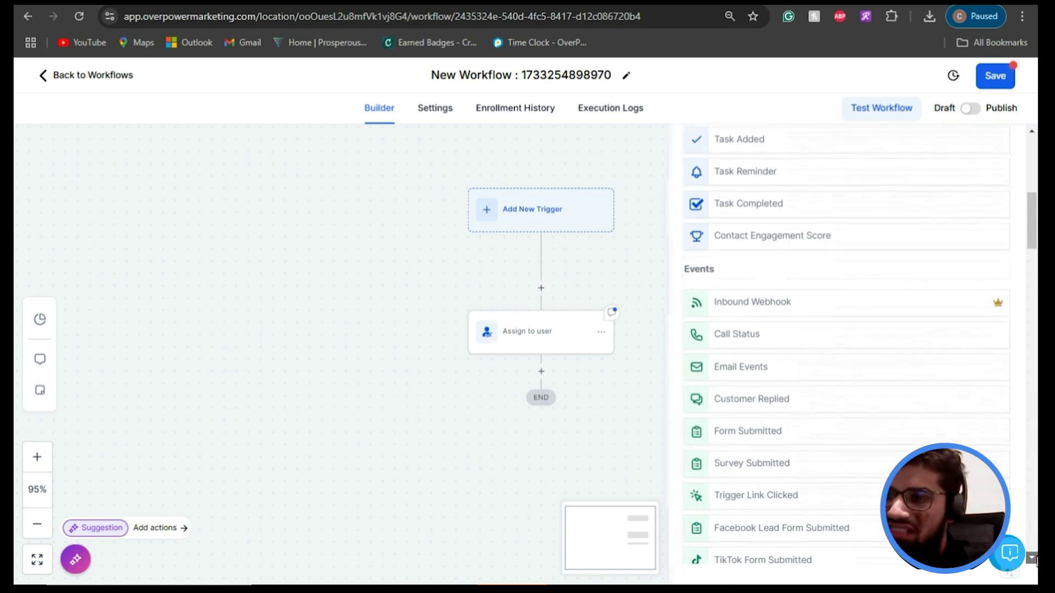
left_click(1032, 557)
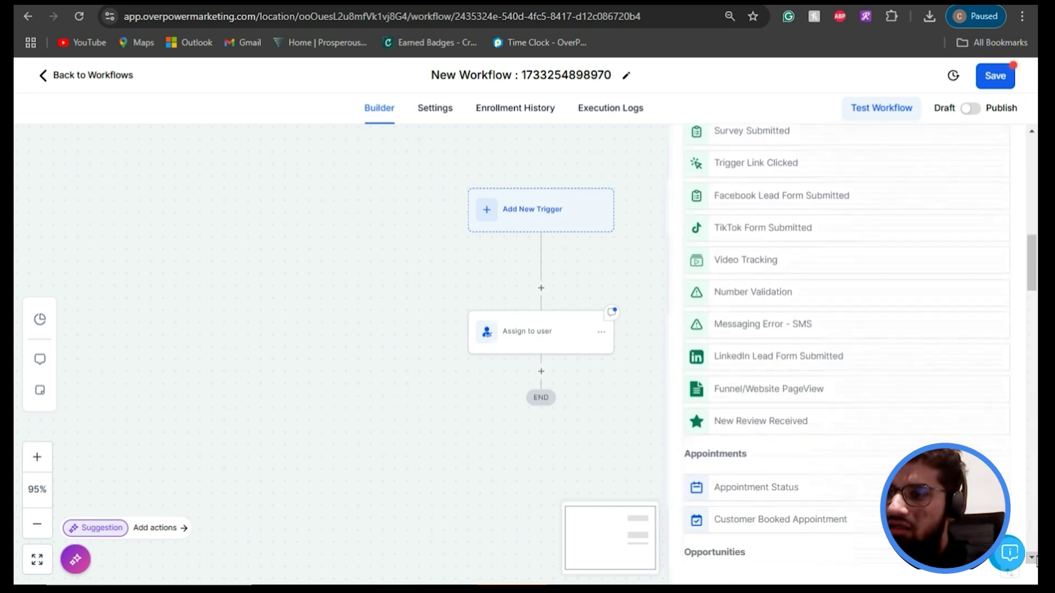
left_click(1033, 557)
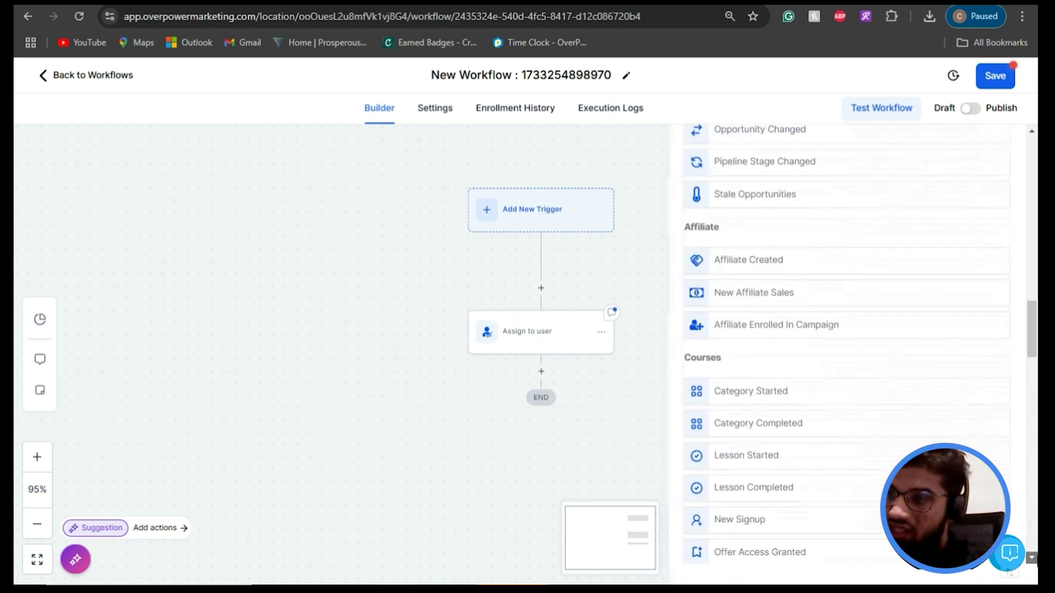
left_click(1033, 558)
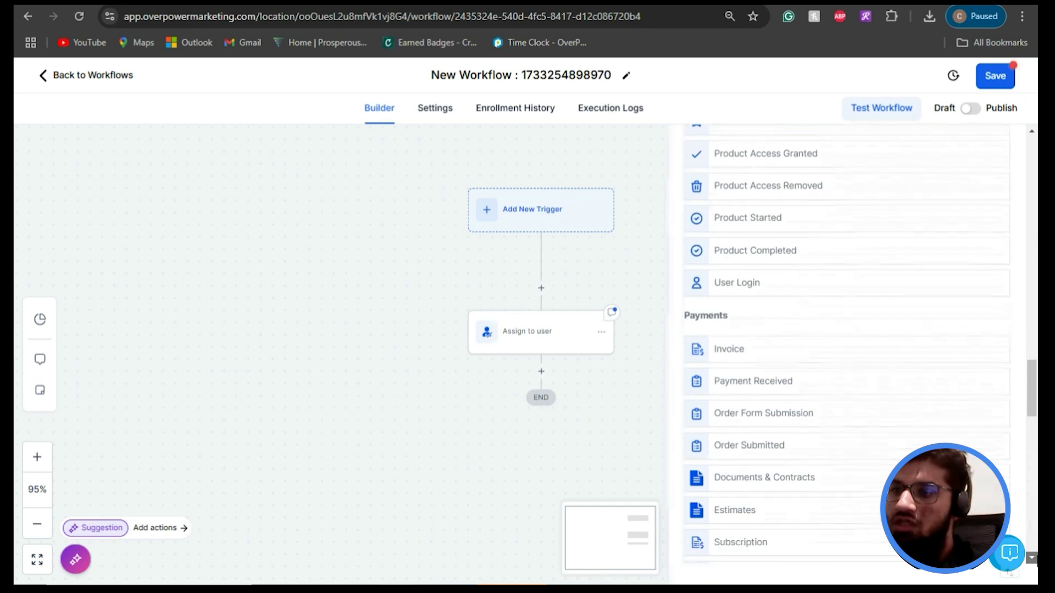
left_click(1032, 557)
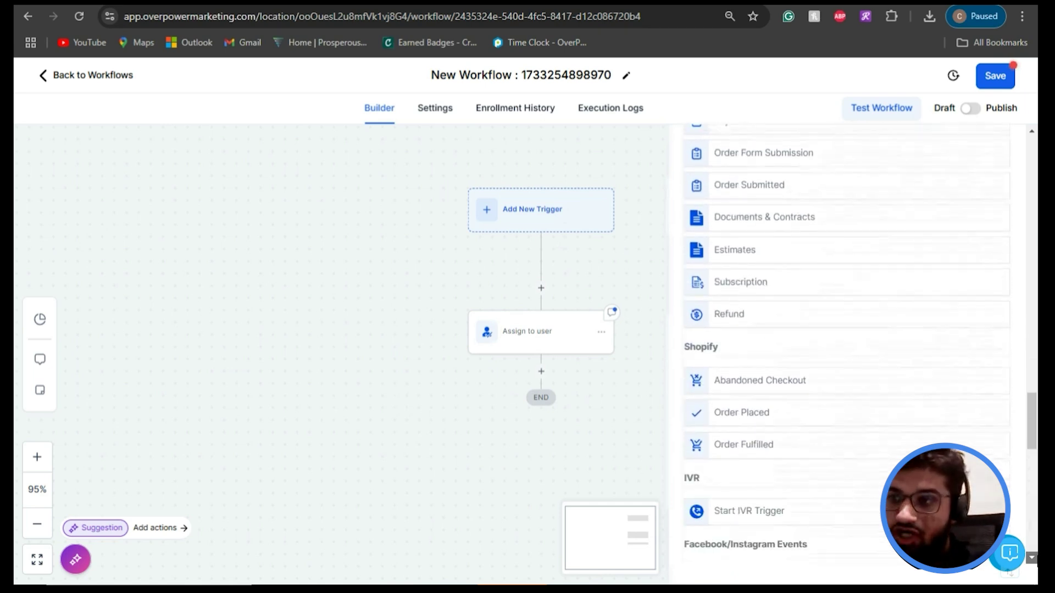
left_click(1032, 557)
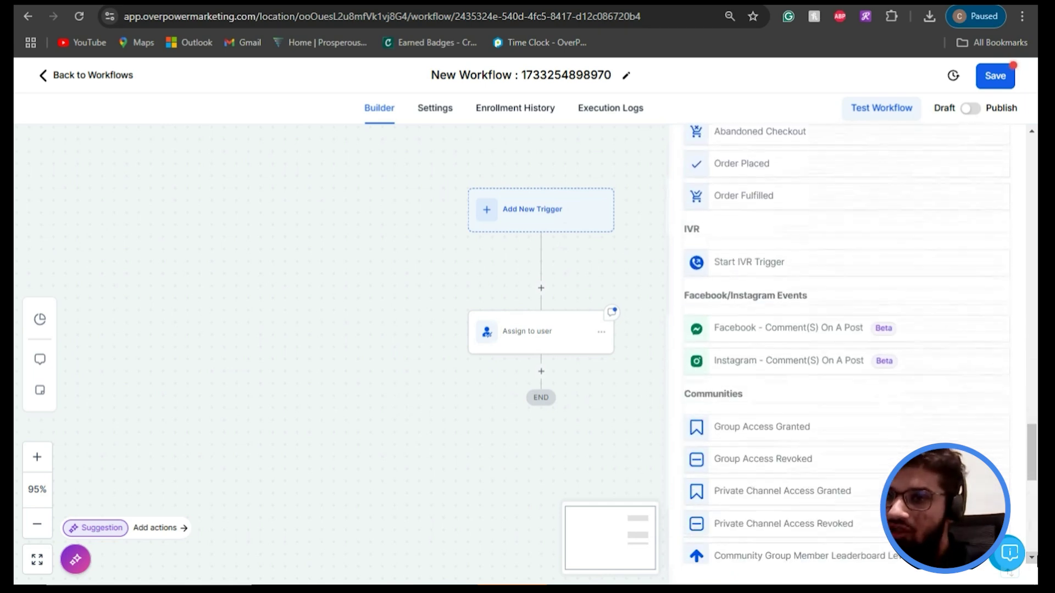
left_click(1032, 557)
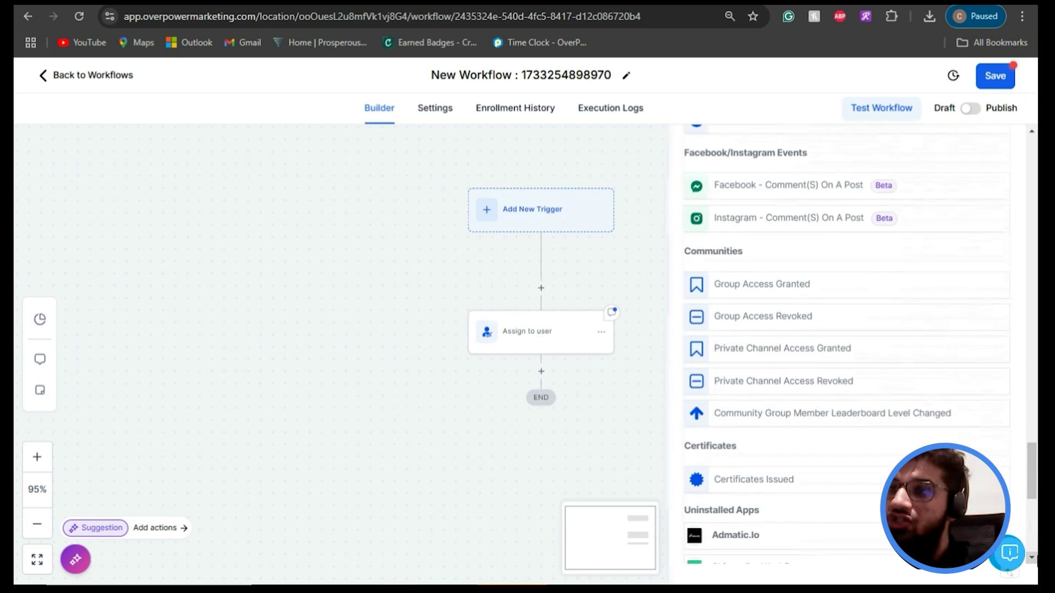
Browse the workflow actions available before the Assign to user step, from Contact and Communication through Send Data to Internal.
left_click(542, 289)
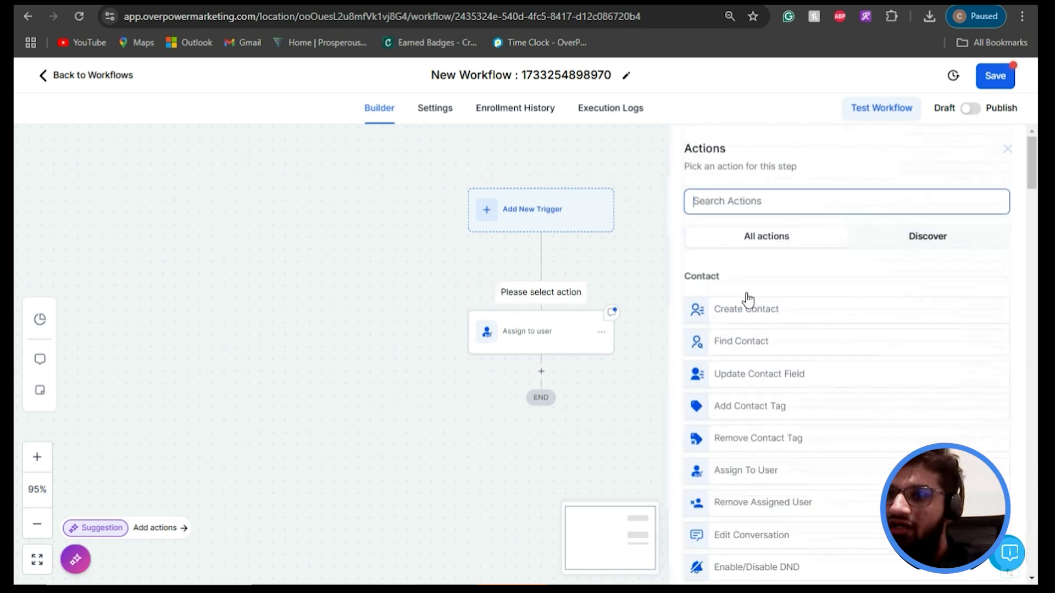
left_click(1033, 578)
scroll(1033, 578, "down", 5)
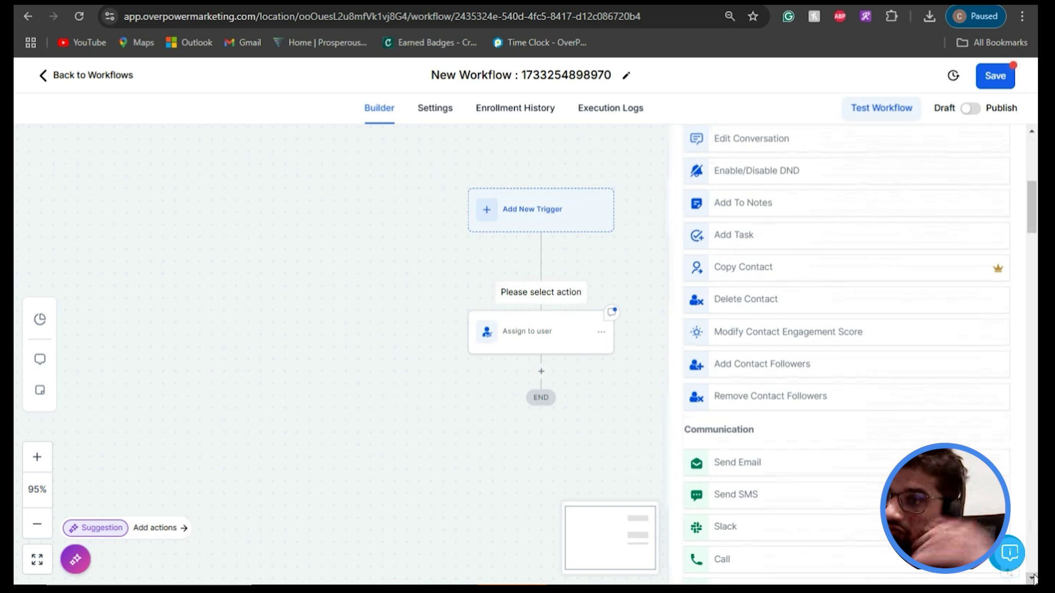
scroll(1032, 578, "down", 5)
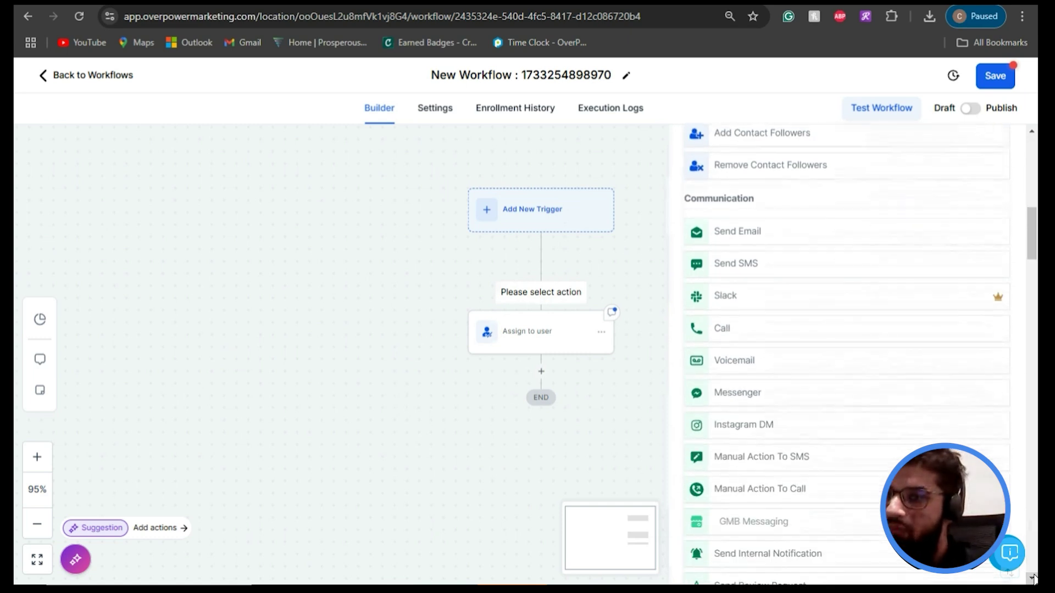
scroll(1033, 578, "down", 5)
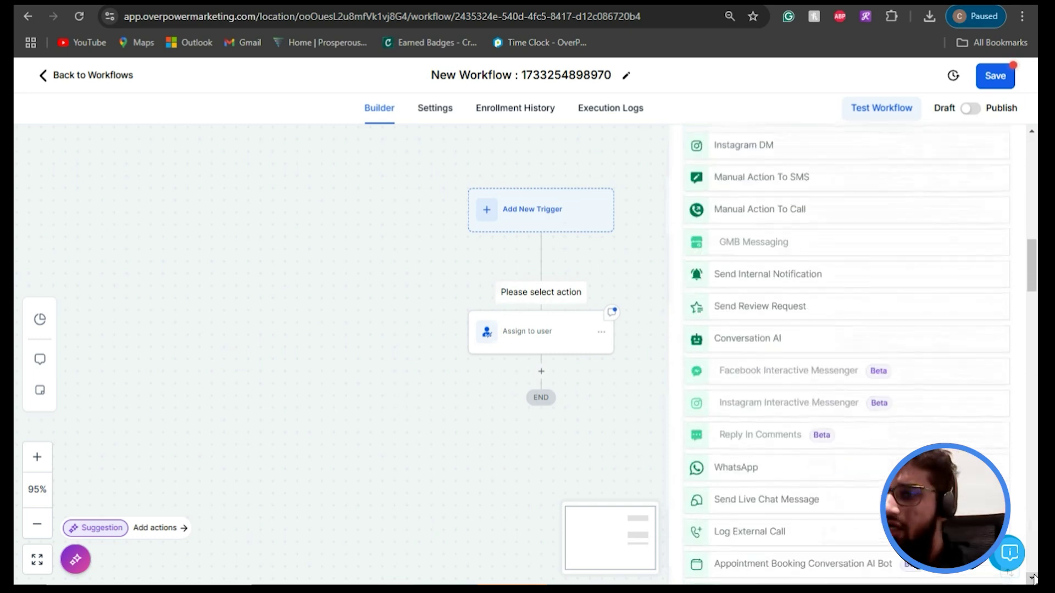
scroll(1033, 577, "down", 7)
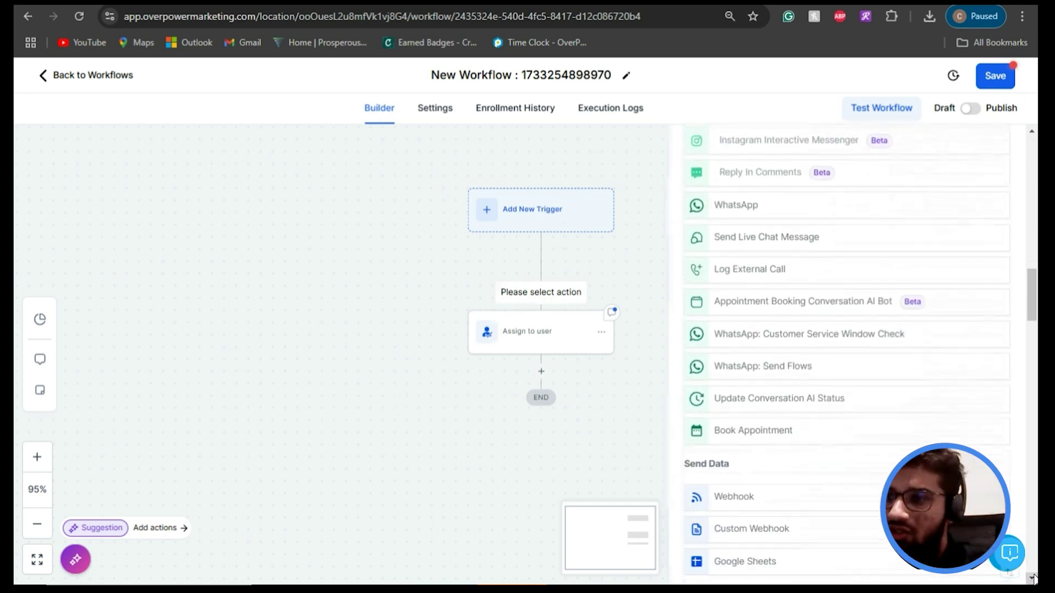
scroll(1032, 578, "down", 2)
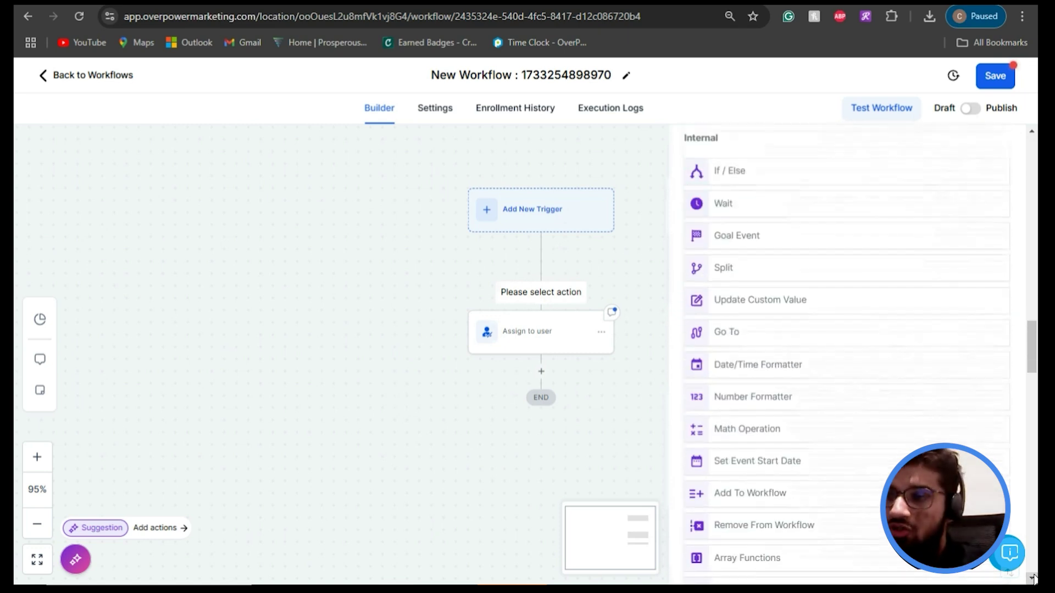
left_click(290, 320)
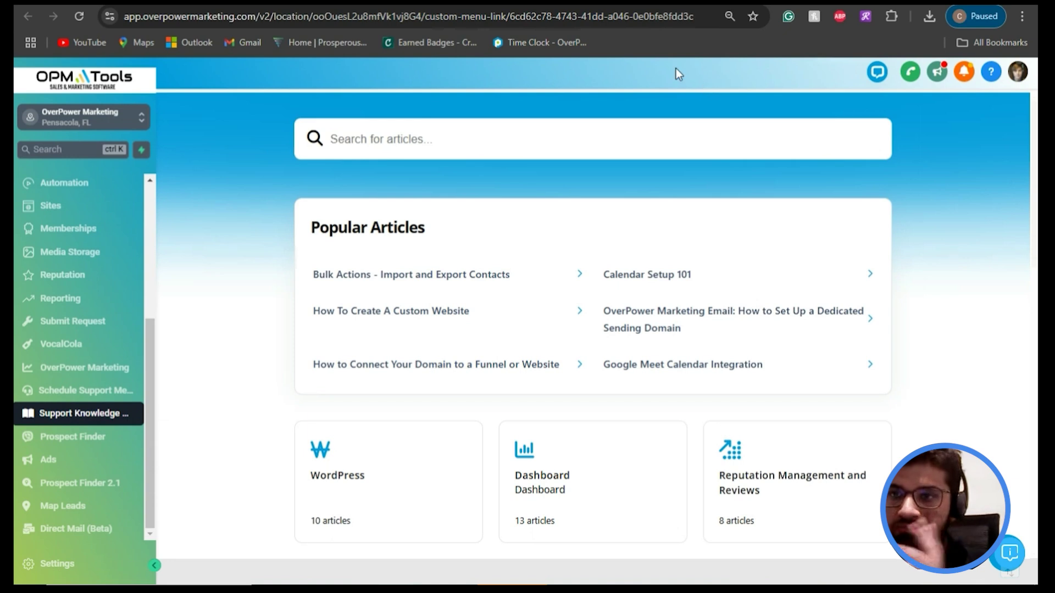
Open the support chat widget with its help search and topics from the Support Knowledge page.
mouse_move(149, 369)
left_mouse_down()
mouse_move(146, 285)
mouse_move(162, 212)
mouse_move(153, 388)
left_mouse_up()
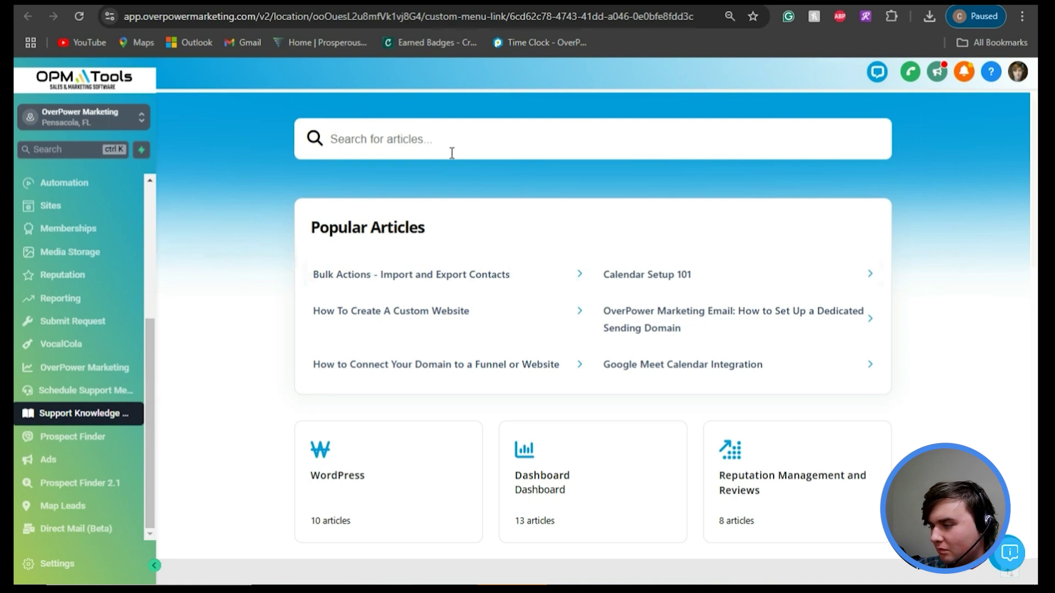
left_click(876, 80)
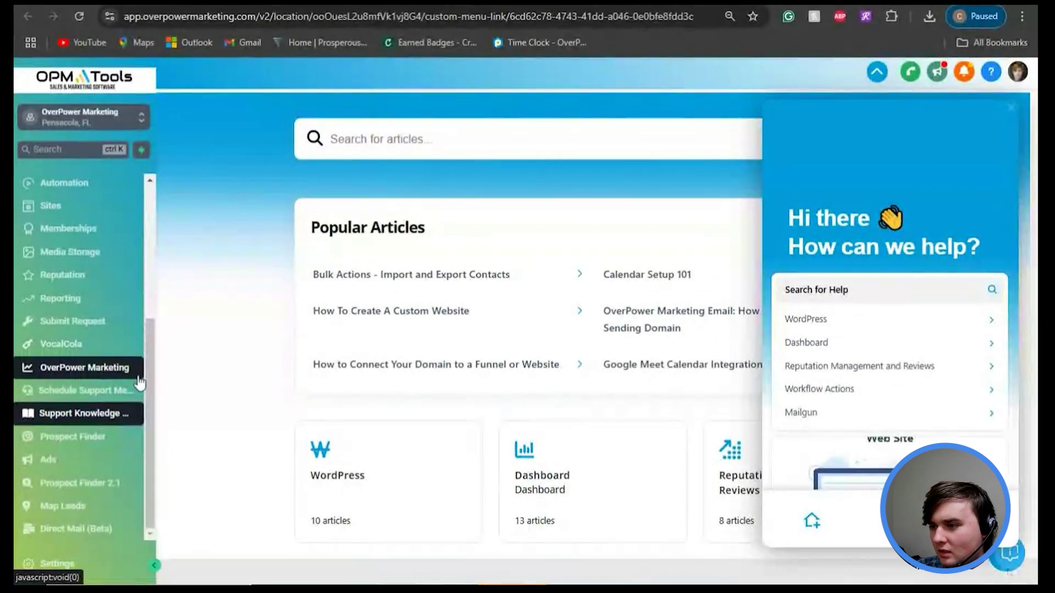
Open the Submit Request page, close the support chat widget, and review the request form's fields down to Subject and Message.
left_click_drag(146, 380, 151, 360)
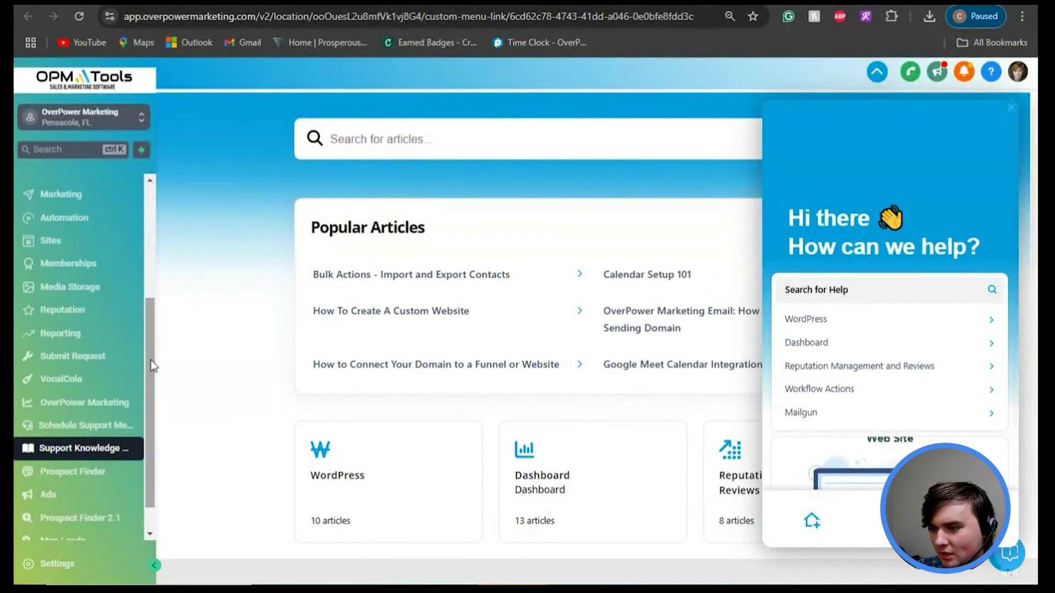
left_click(79, 355)
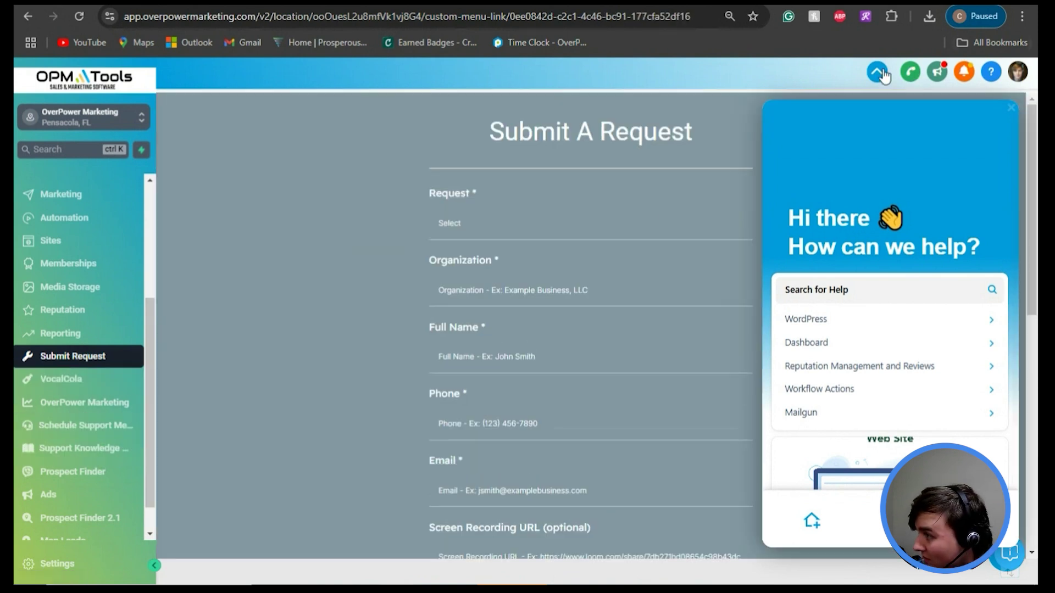
left_click(878, 72)
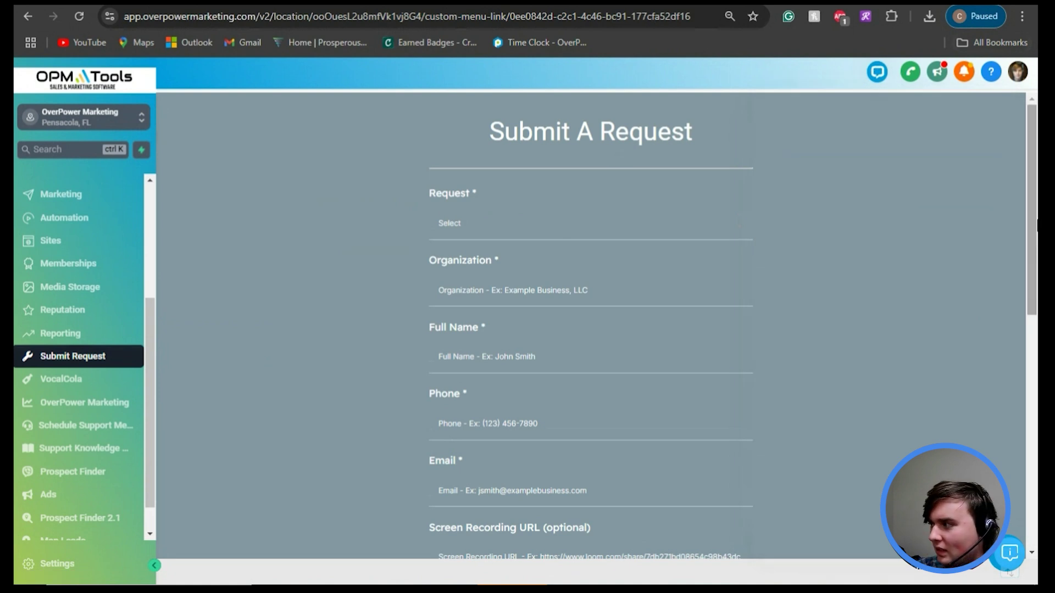
left_click_drag(1033, 235, 1030, 307)
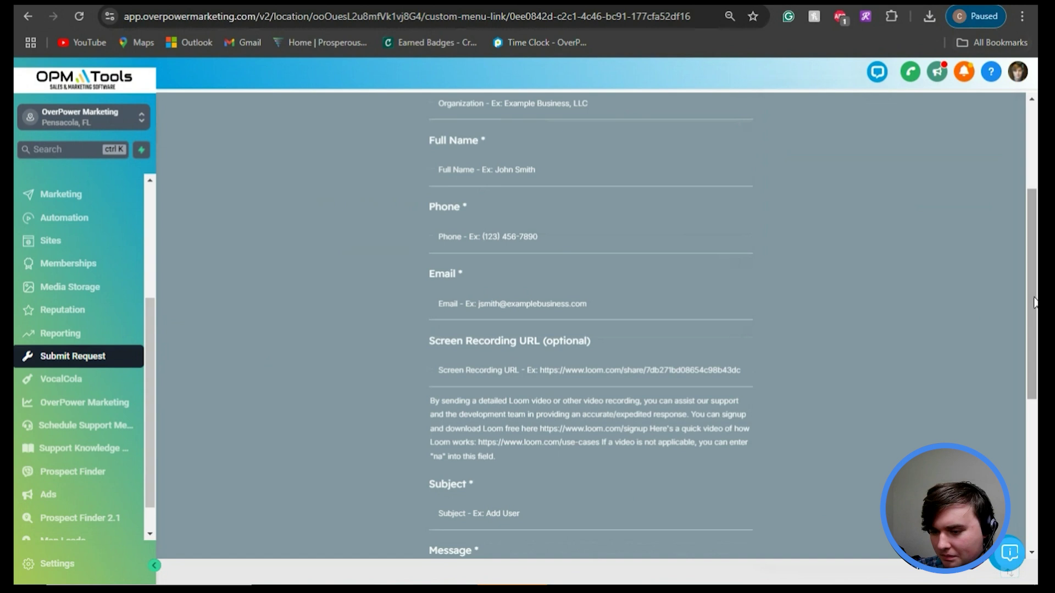